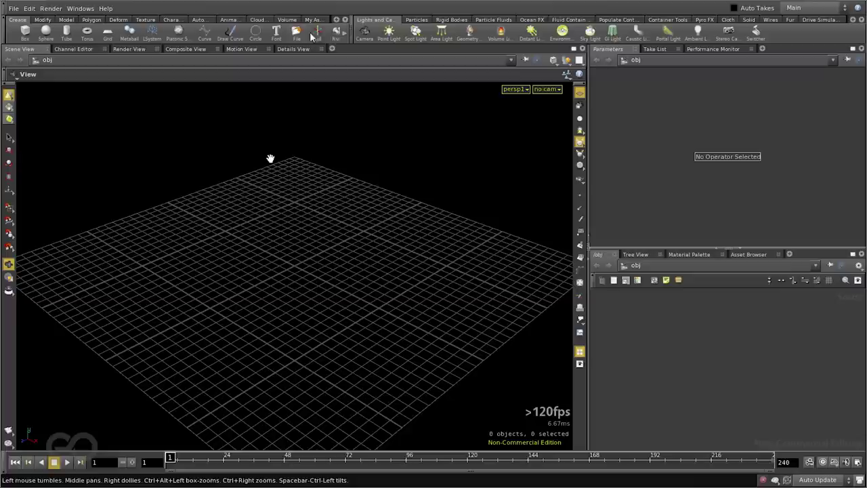
- Widen the Create shelf and place a box on the construction plane at about X -2.14, Z -14.71
left_click_drag(352, 33, 496, 34)
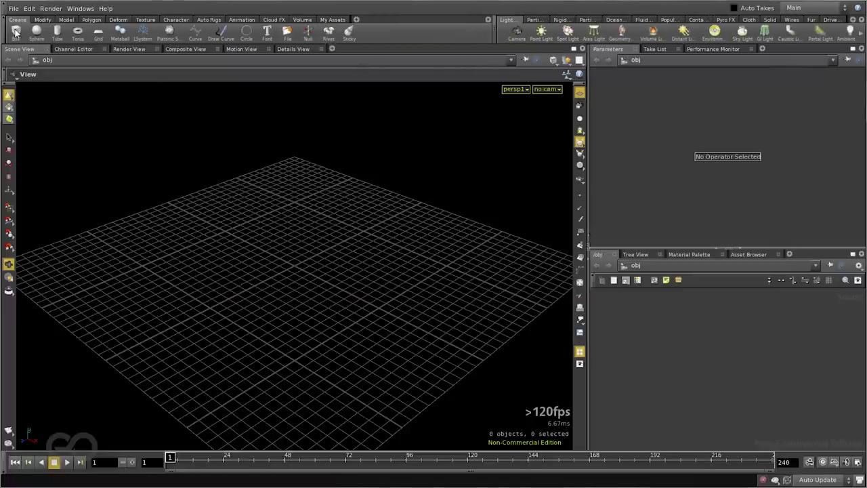
left_click(19, 32)
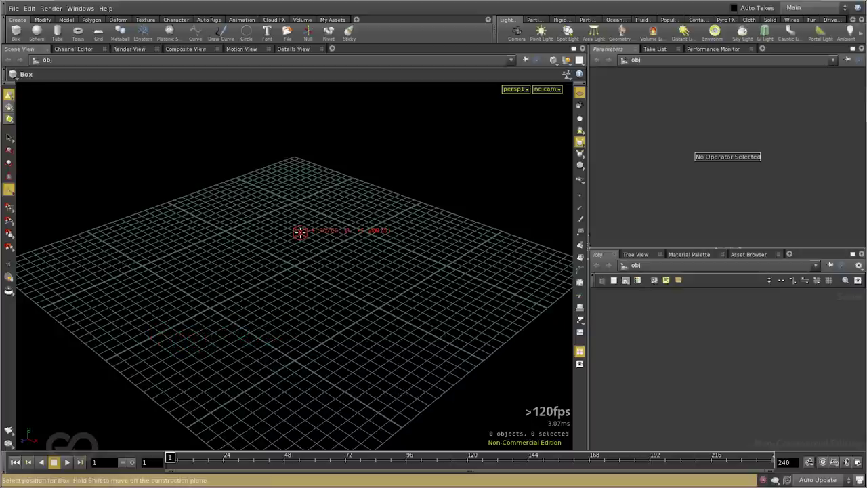
key("Escape")
left_click(377, 216)
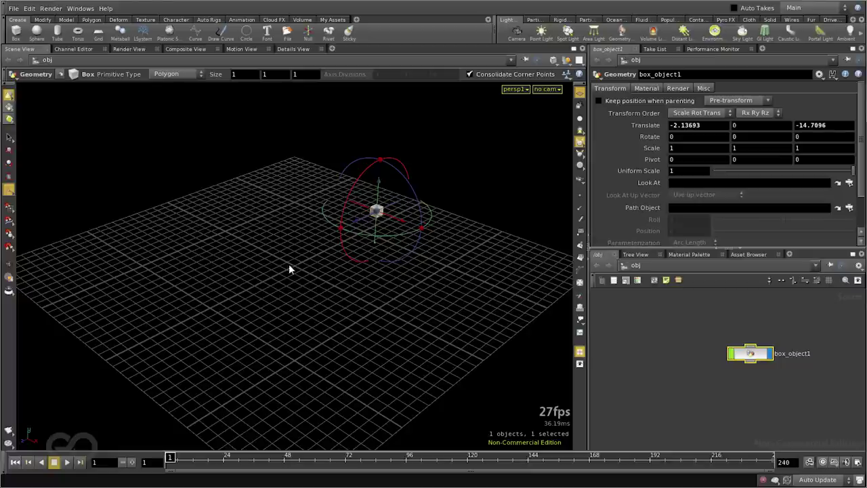
- Create a second box at the origin, move it to about X -11.44 and rotate it about -56.5 degrees around Z
left_click(16, 34, "ctrl")
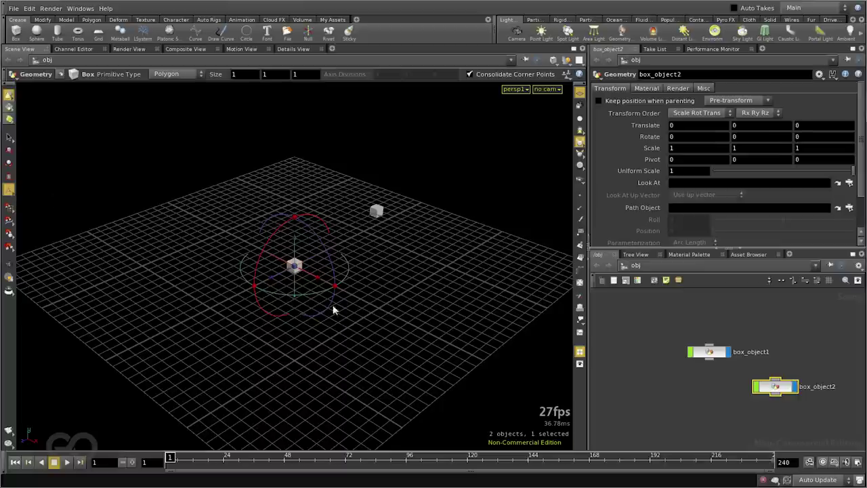
left_click_drag(310, 280, 236, 248)
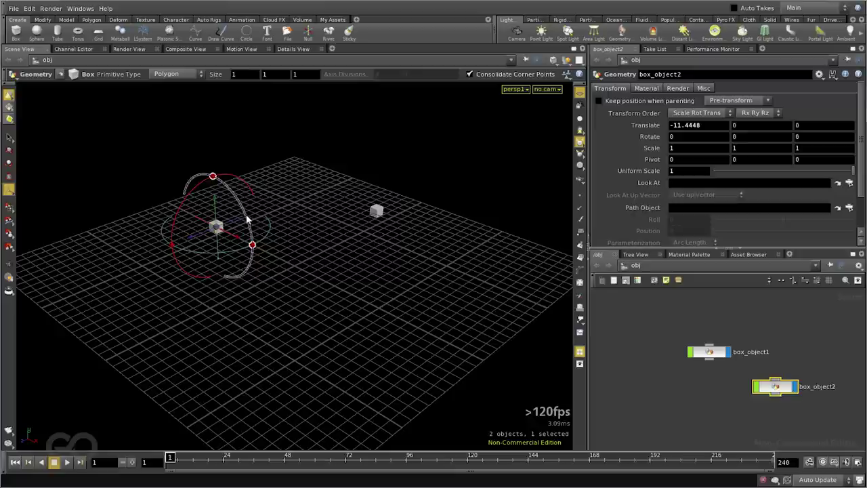
left_click_drag(247, 218, 250, 270)
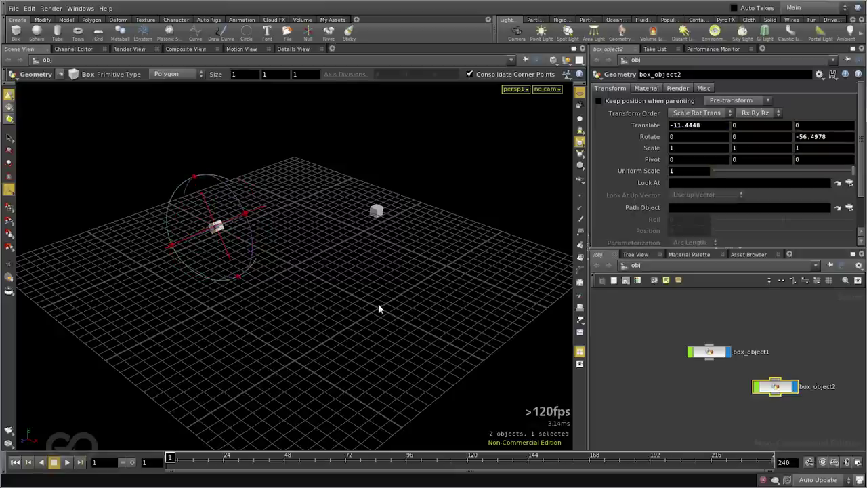
- Bring both box nodes into clear view in the network and select each one in turn to compare their parameters
left_click_drag(666, 316, 810, 419)
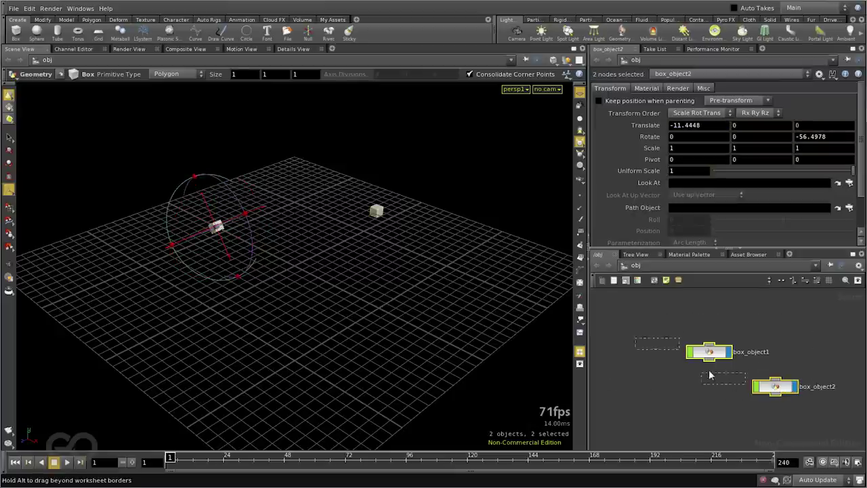
middle_click_drag(707, 373, 650, 335)
left_click(712, 406)
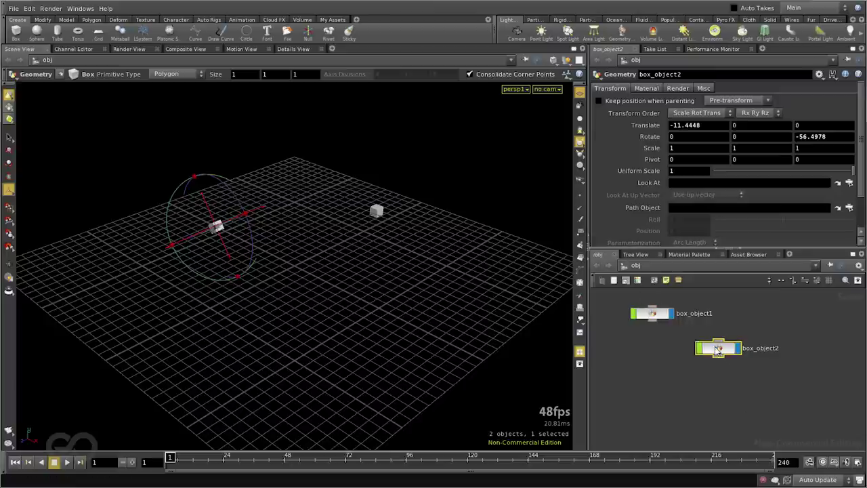
left_click(658, 315)
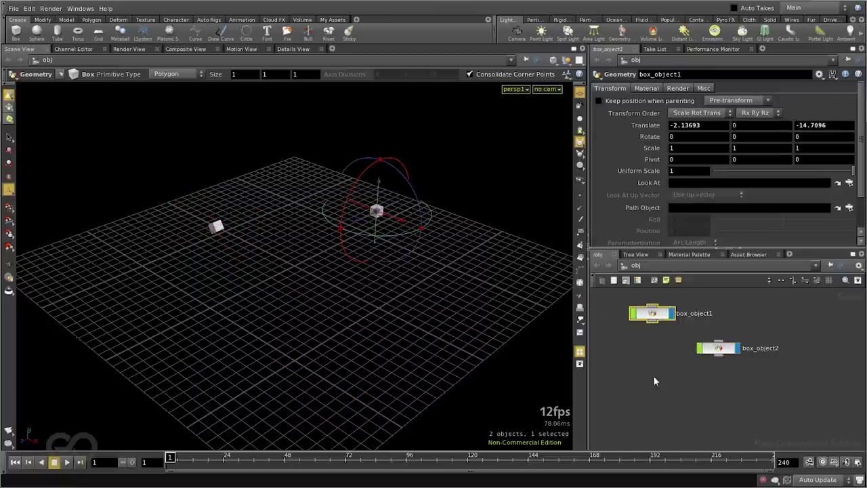
left_click(721, 349)
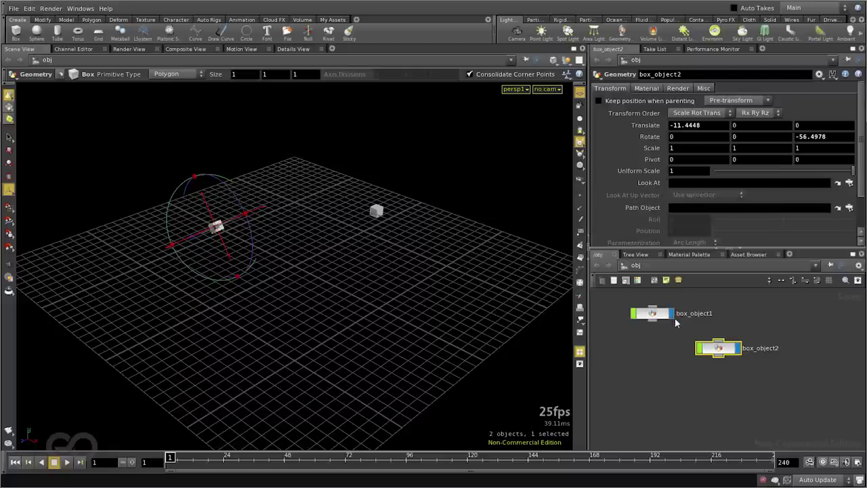
left_click(653, 314)
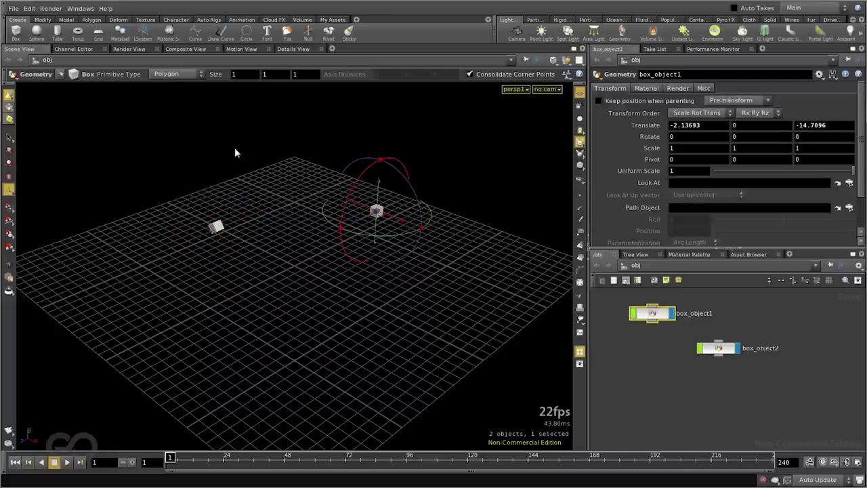
- Create a sphere at the origin and set its primitive type to Polygon
left_click(37, 32)
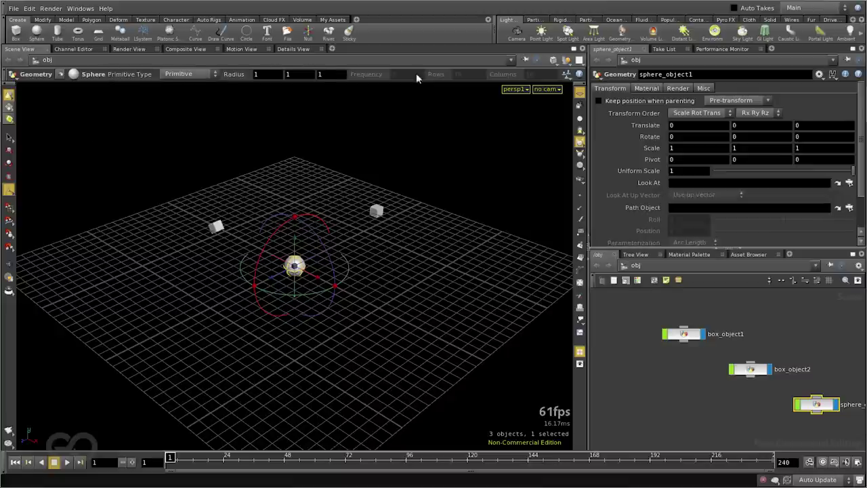
left_click(203, 75)
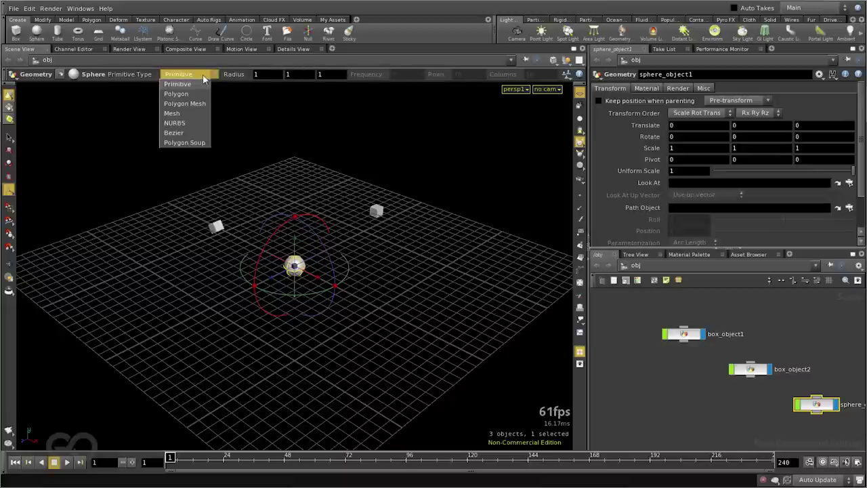
left_click(182, 93)
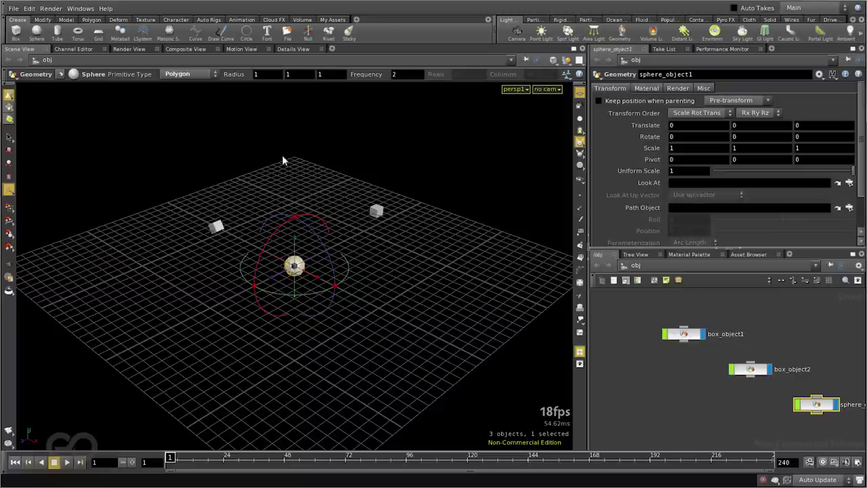
- Set the polygon sphere's radius to 1.4 on all three axes
key("Escape")
key("f")
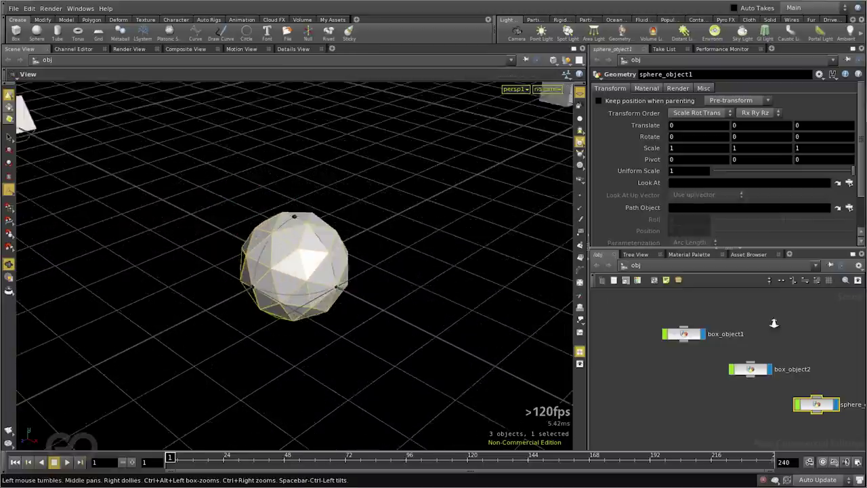
key("Return")
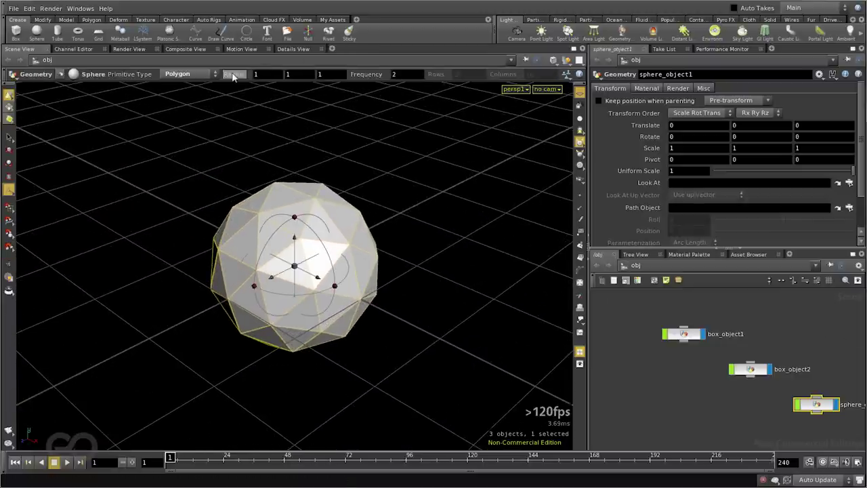
middle_click_drag(232, 73, 262, 76)
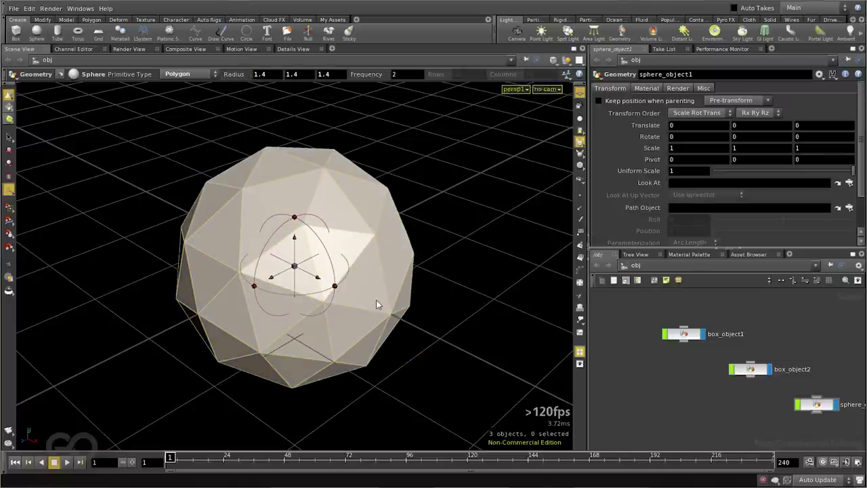
left_click(455, 334)
key("Escape")
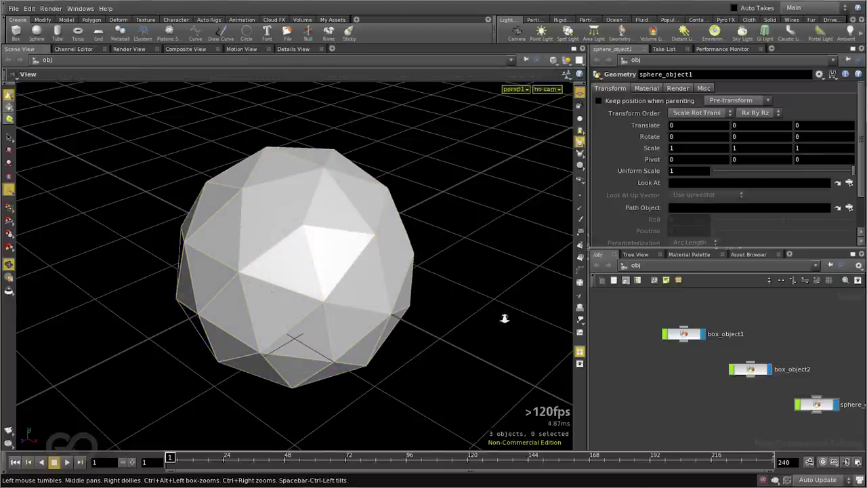
- Place a torus raised off the construction plane at about X -4.54, Y 10.04, Z 14.81 and deselect it
right_click_drag(503, 315, 203, 300)
left_click_drag(203, 300, 341, 287)
key("Return")
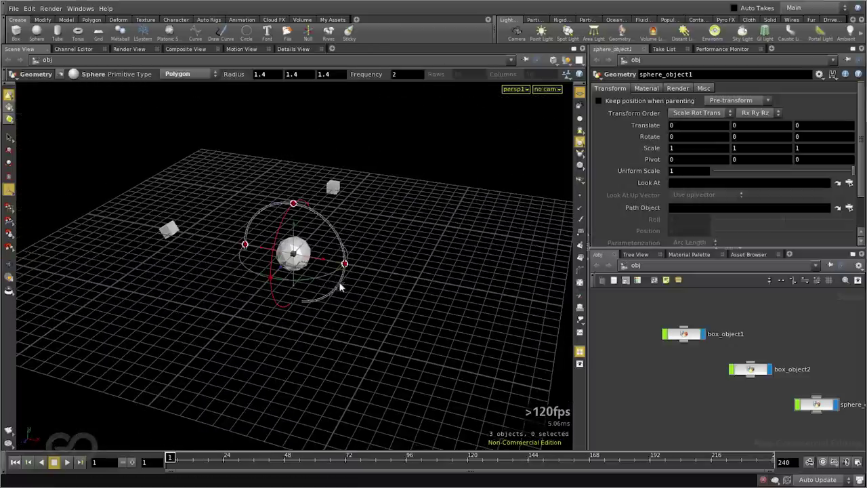
left_click(79, 33)
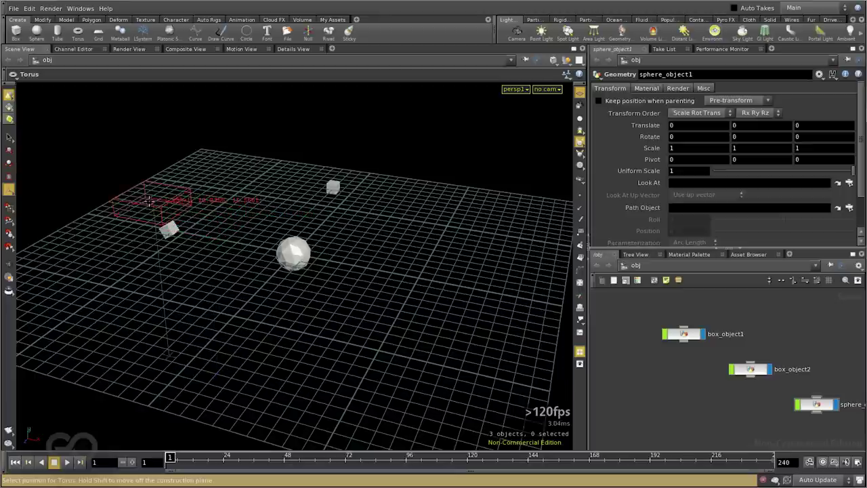
left_click(114, 191)
left_click_drag(191, 269, 377, 291)
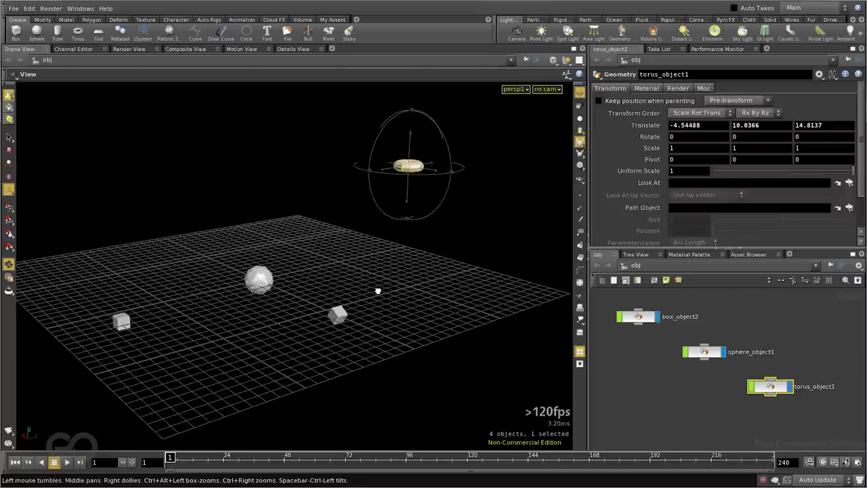
key("Return")
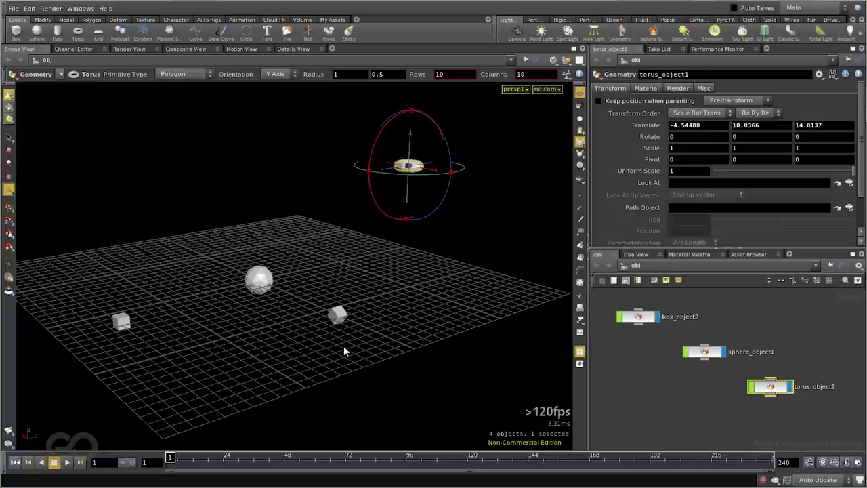
left_click(389, 336)
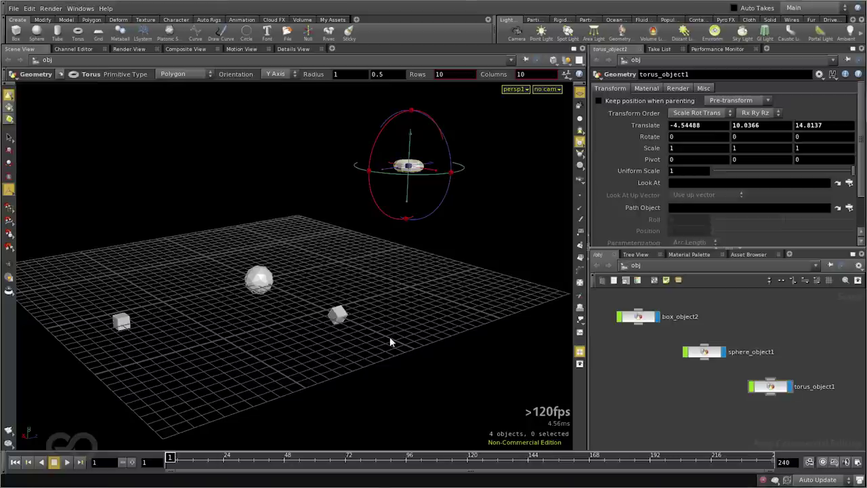
- Enable the Construction Plane Handle for the perspective viewport and activate the Show Handle tool
key("Escape")
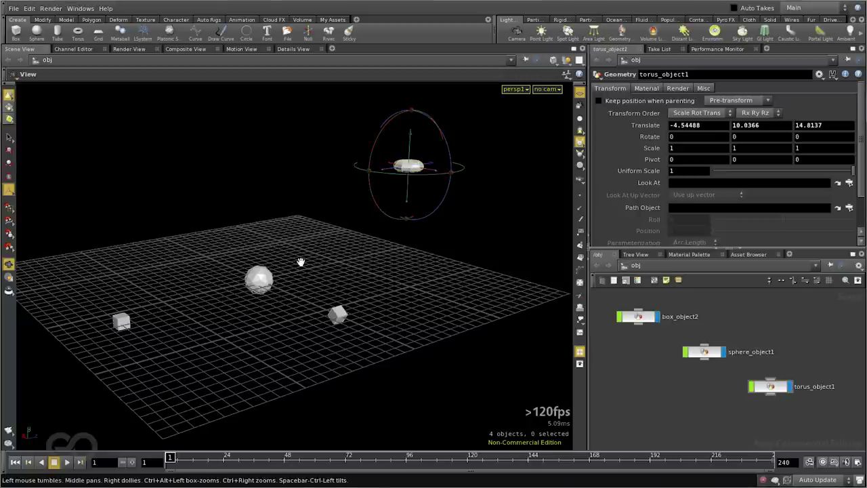
left_click_drag(299, 257, 321, 277)
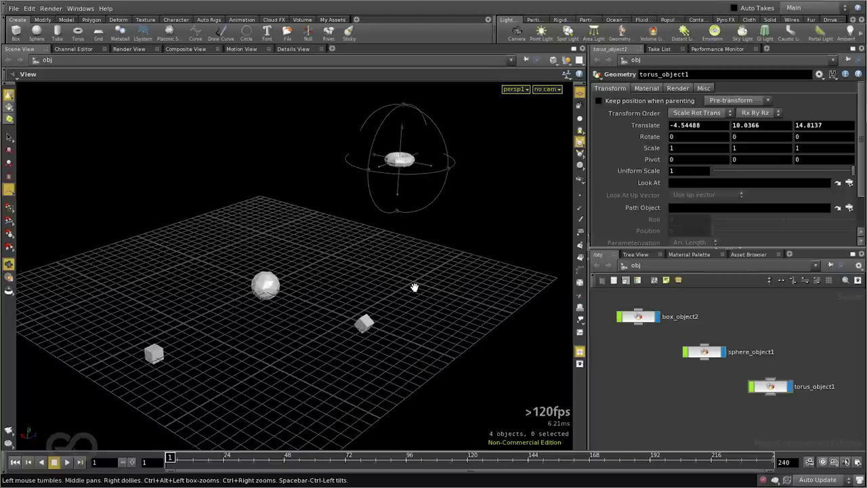
left_click_drag(412, 286, 319, 306)
key("Return")
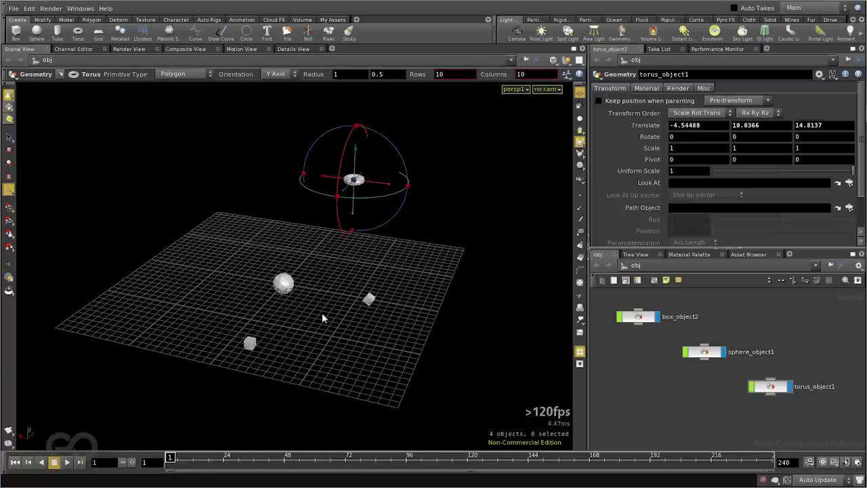
left_click(515, 89)
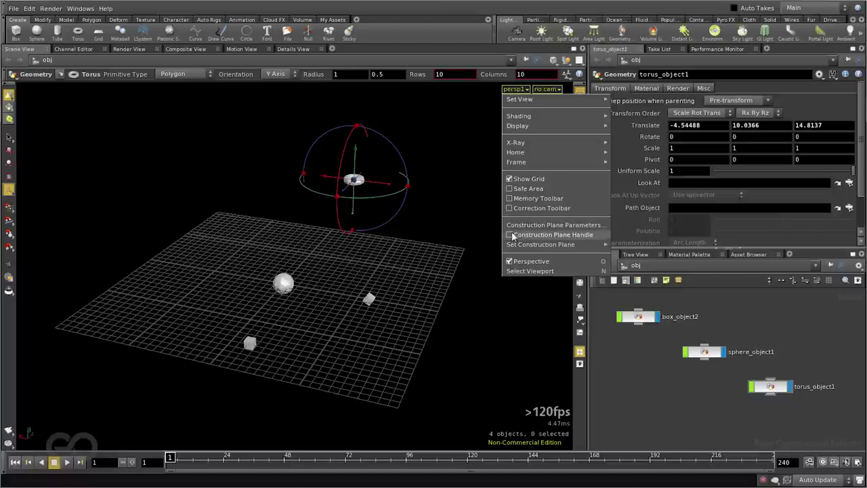
left_click(548, 234)
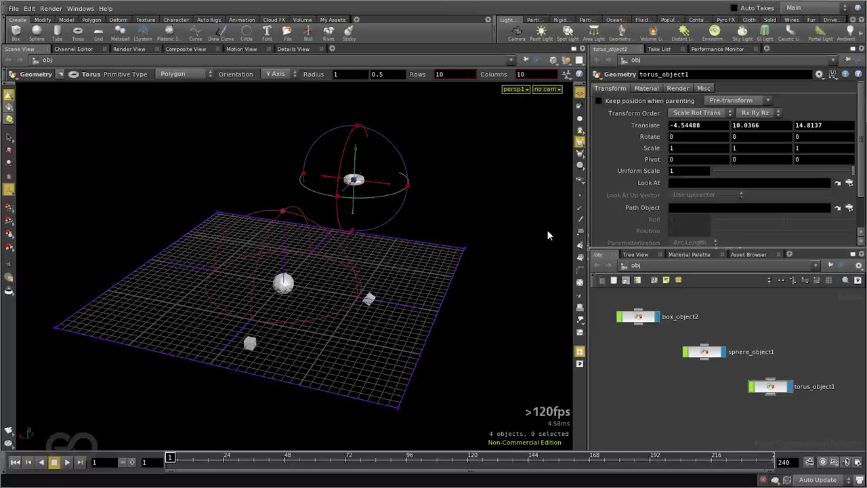
left_click_drag(381, 329, 394, 309)
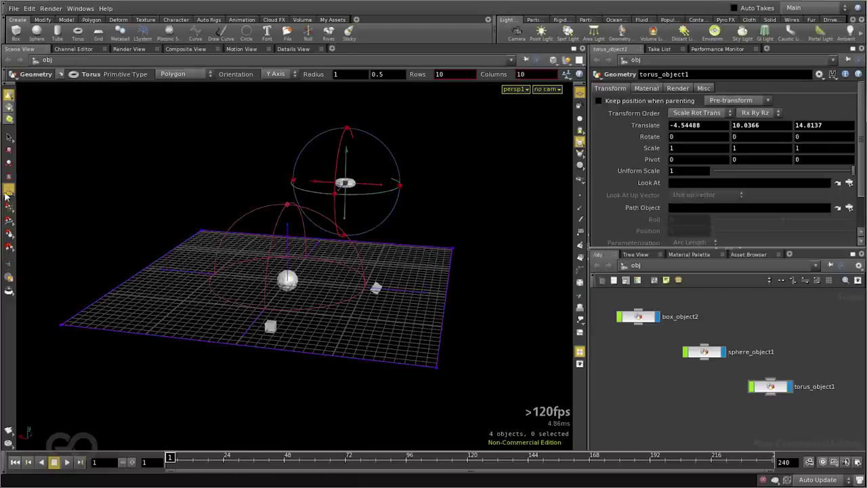
left_click(8, 137)
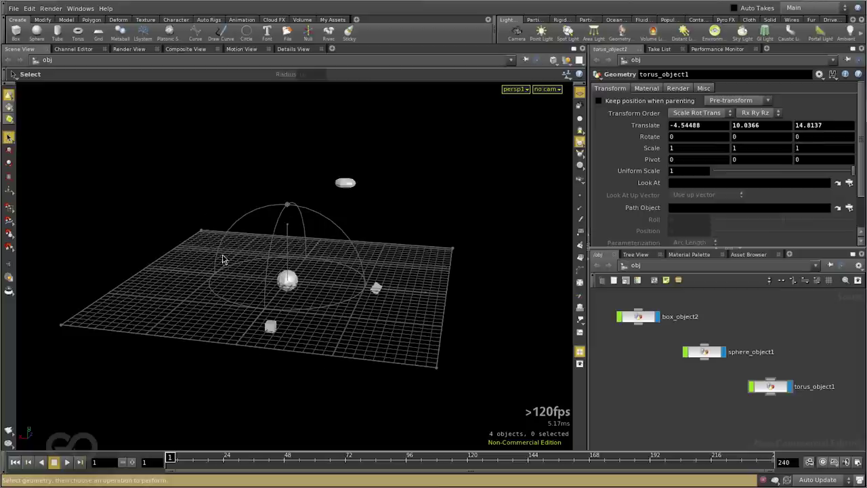
left_click(9, 189)
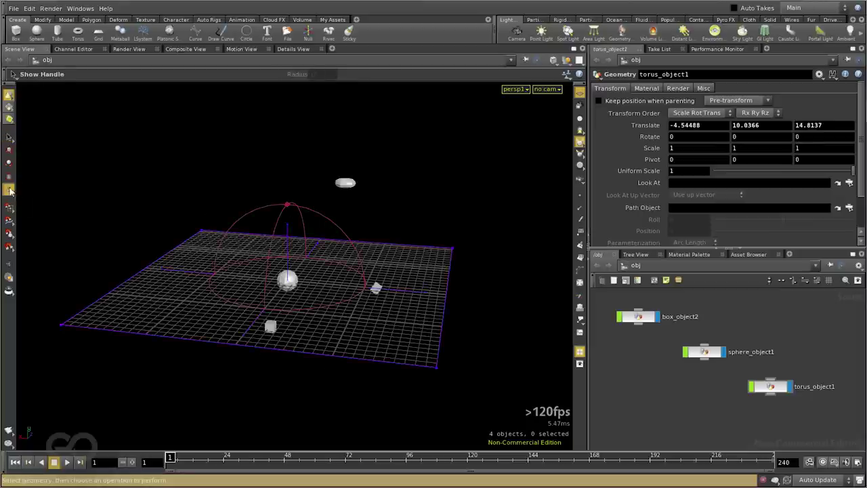
- Enlarge the construction plane by its edges along the X direction and tilt it with the rotation handle
left_click_drag(444, 343, 474, 348)
left_click_drag(140, 271, 73, 260)
left_click_drag(361, 296, 381, 302)
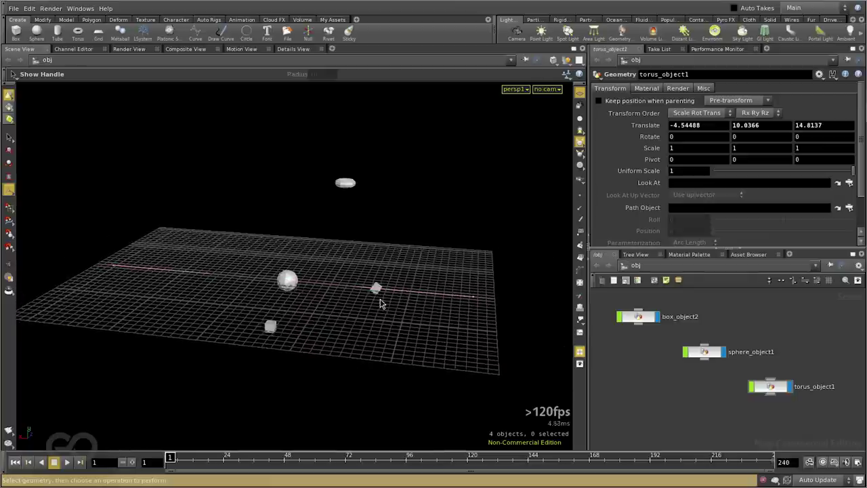
left_click_drag(306, 227, 268, 194)
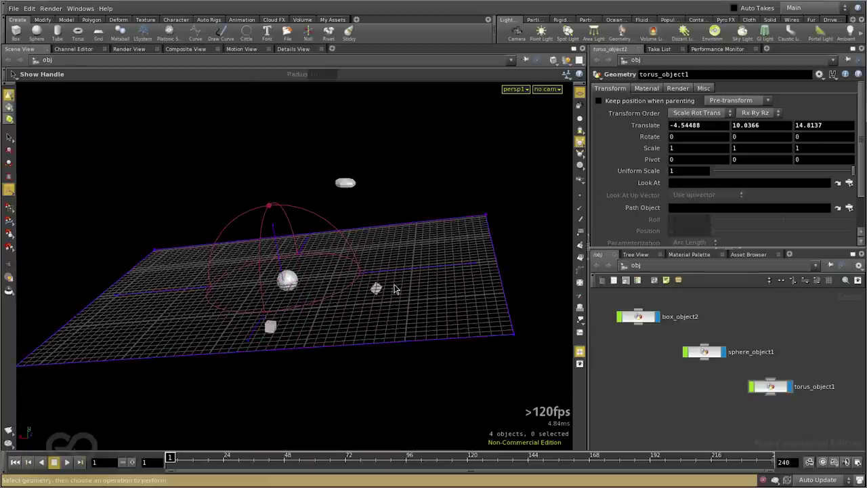
- Place a box near the corner of the tilted construction plane at about X 22.39, Y -4.28, Z -13.37
key("Escape")
left_click_drag(246, 312, 277, 304)
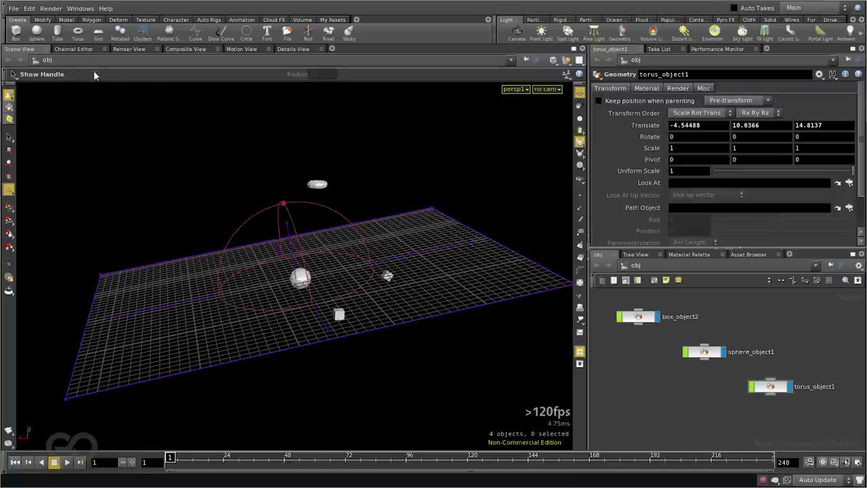
left_click(16, 31)
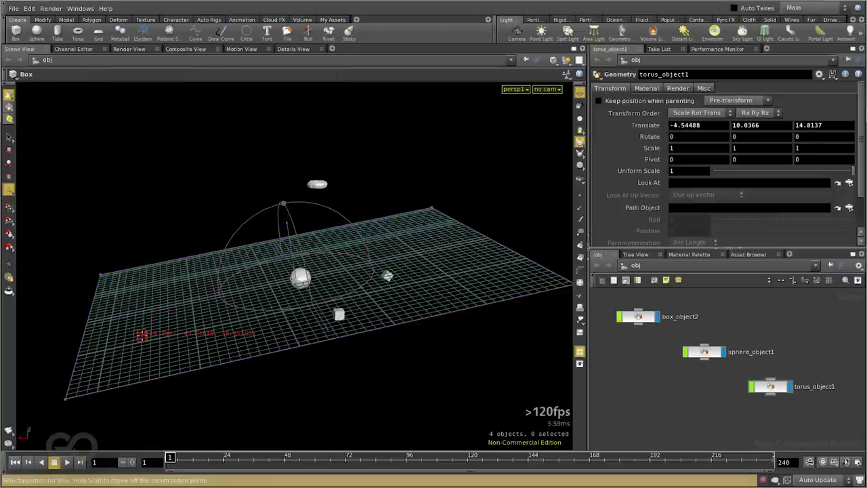
left_click(111, 360)
key("Escape")
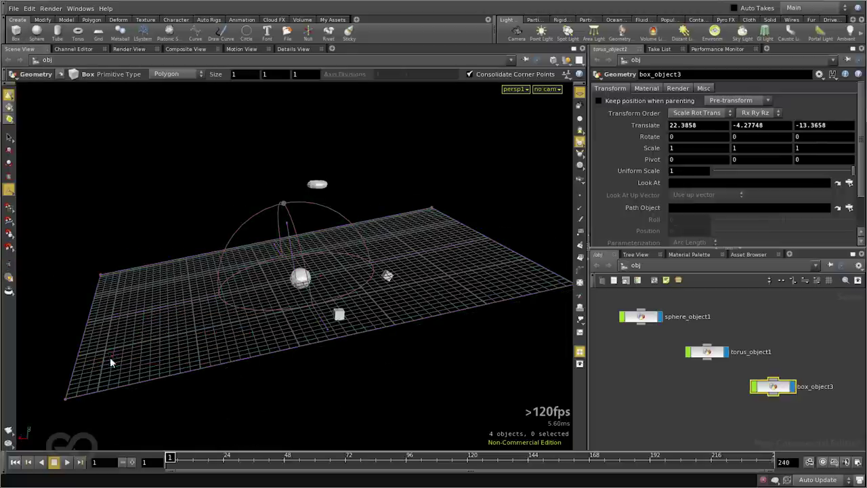
left_click_drag(110, 360, 294, 359)
key("Return")
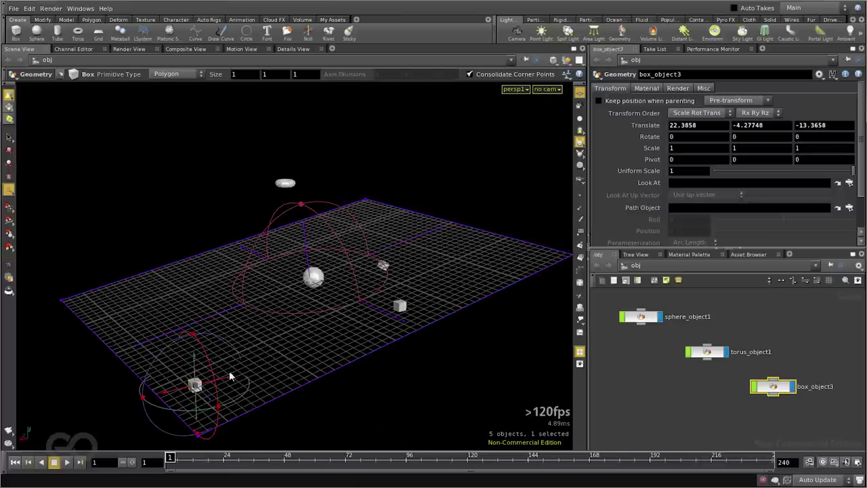
- Revert the perspective viewport's construction plane to its defaults
left_click(5, 33)
left_click(509, 65)
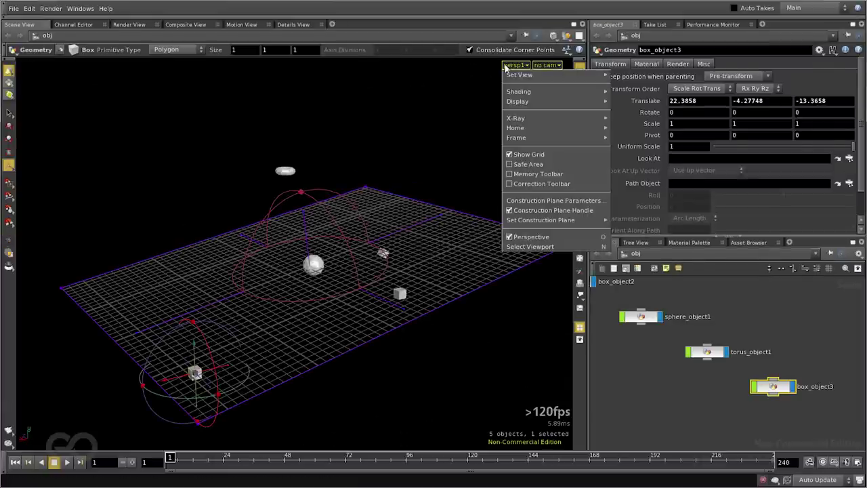
mouse_move(522, 224)
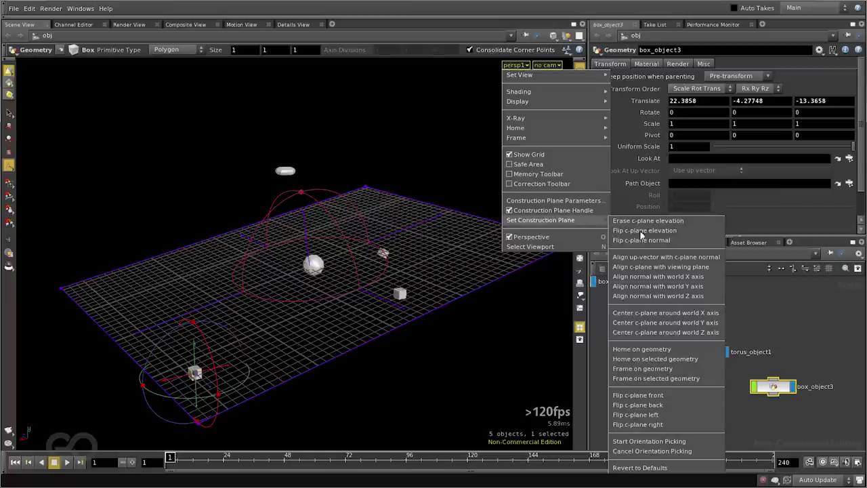
left_click(633, 467)
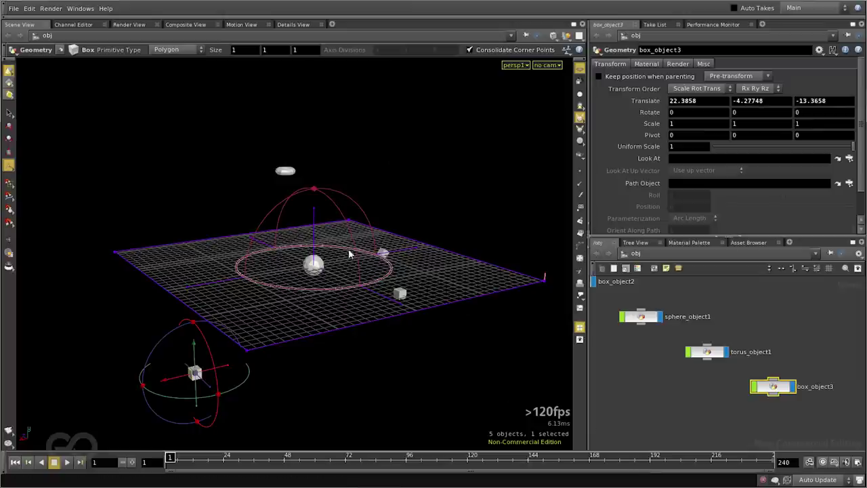
- Turn off the Construction Plane Handle for the perspective viewport
left_click_drag(224, 162, 530, 121)
left_click(515, 66)
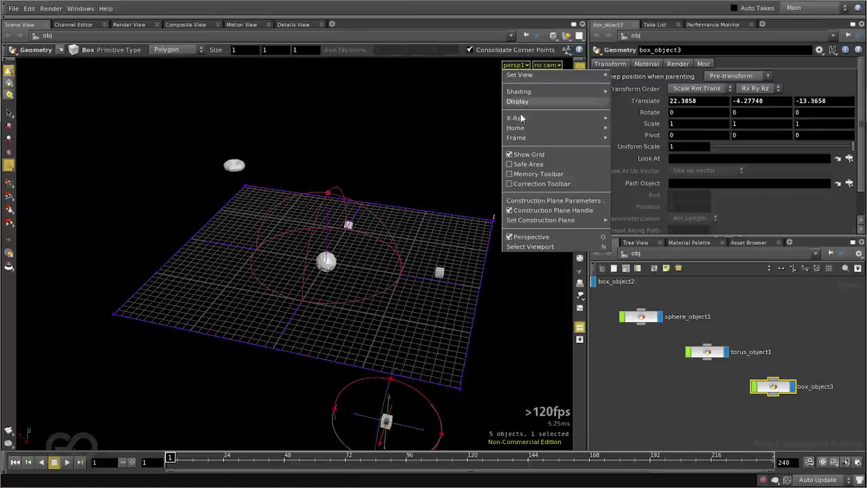
left_click(525, 211)
key("Escape")
left_click_drag(375, 266, 406, 243)
key("t")
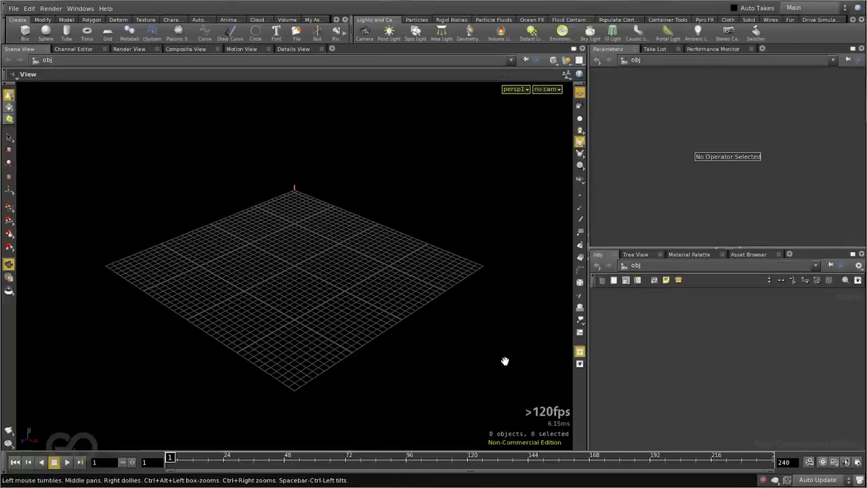
- Create a box near the centre of the empty scene's grid and move it along X to about -16.46
left_click_drag(285, 267, 302, 256)
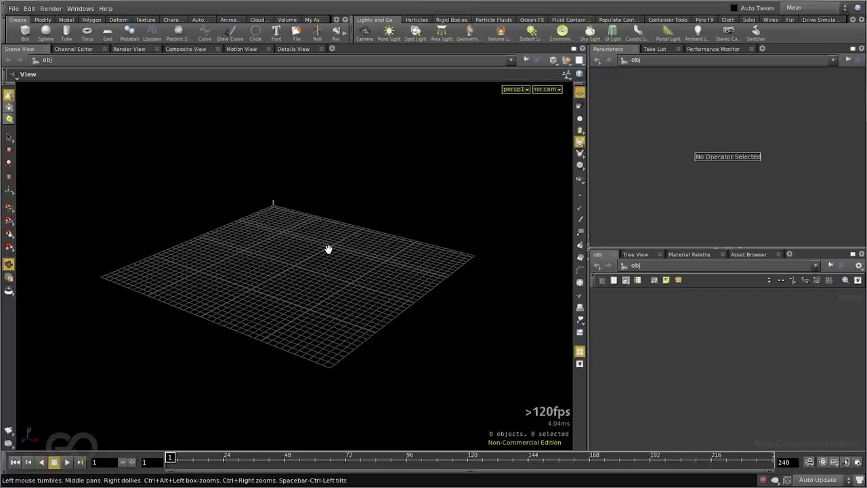
key("Tab")
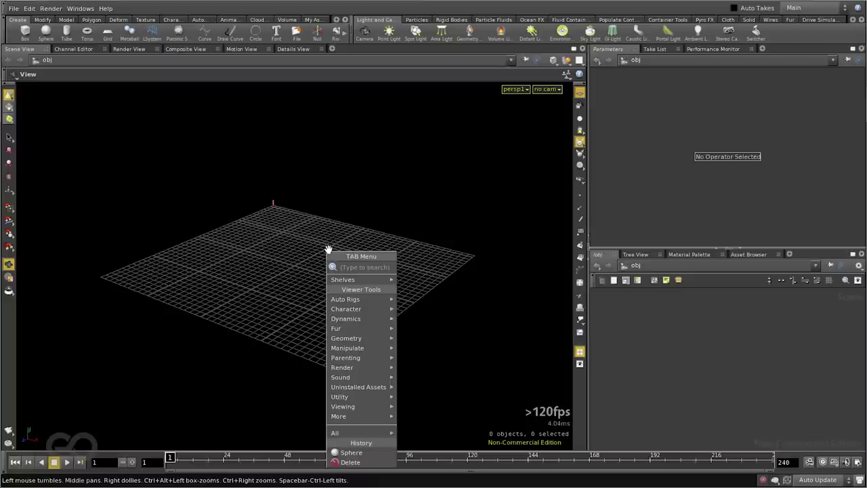
type("Box")
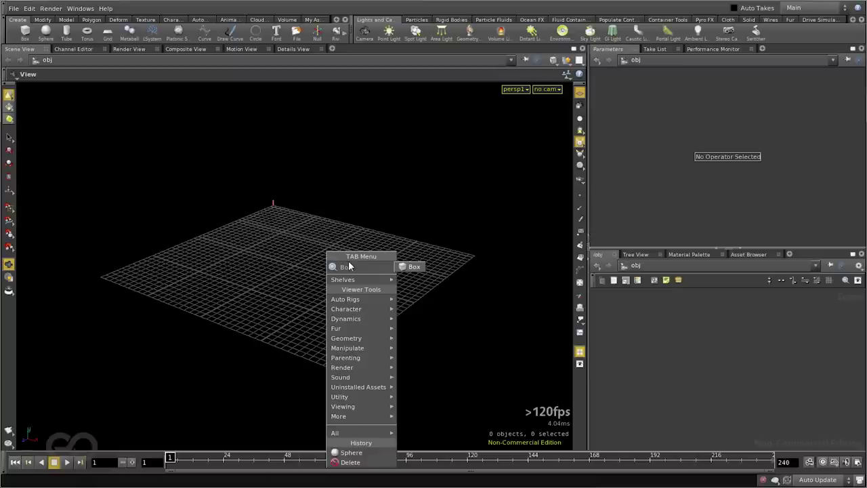
left_click(412, 268)
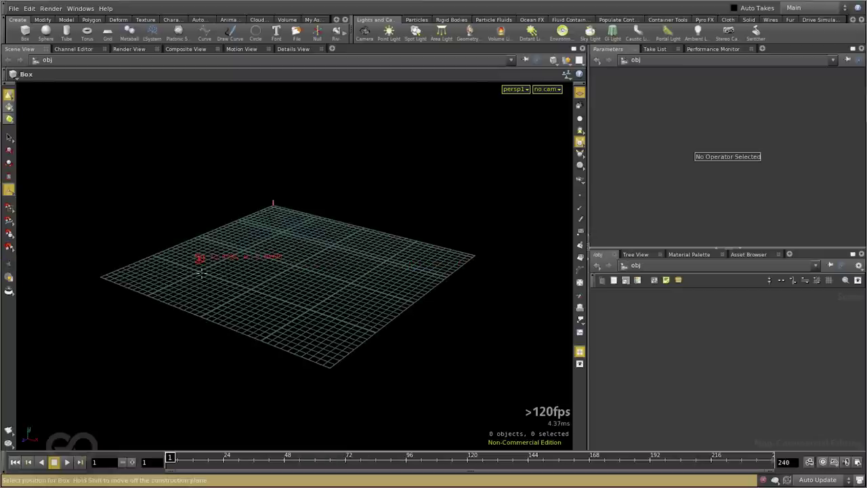
left_click(293, 264)
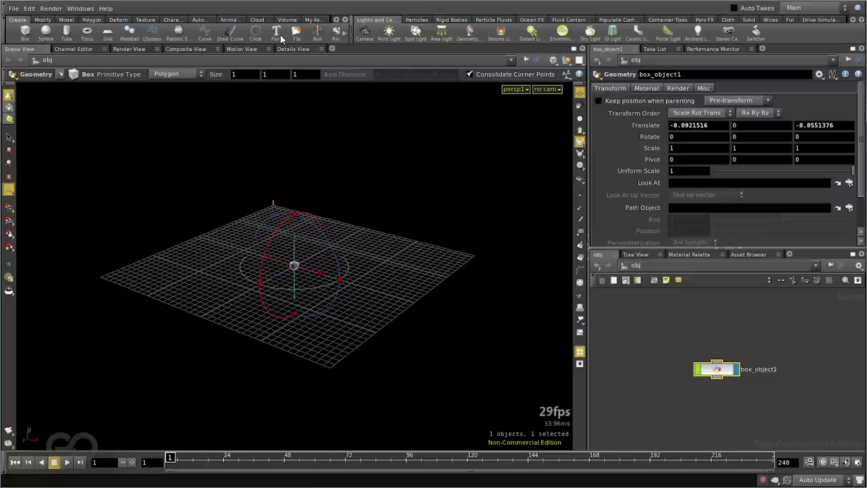
left_click(661, 317)
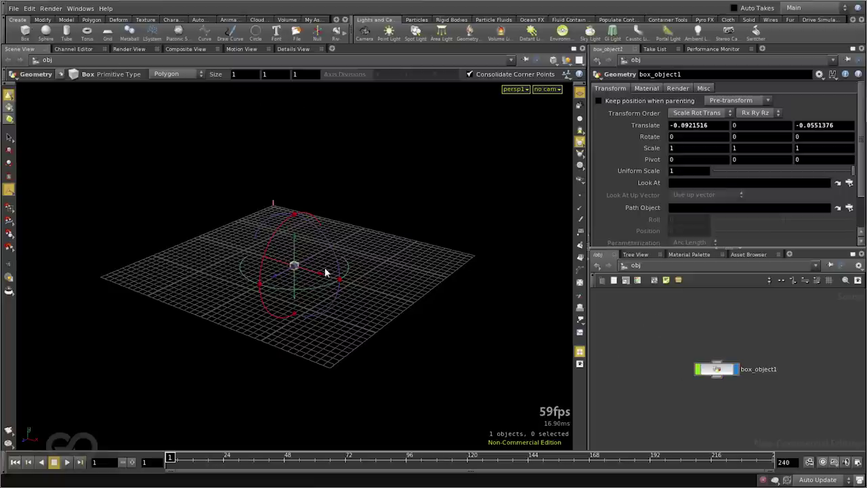
left_click_drag(325, 273, 667, 385)
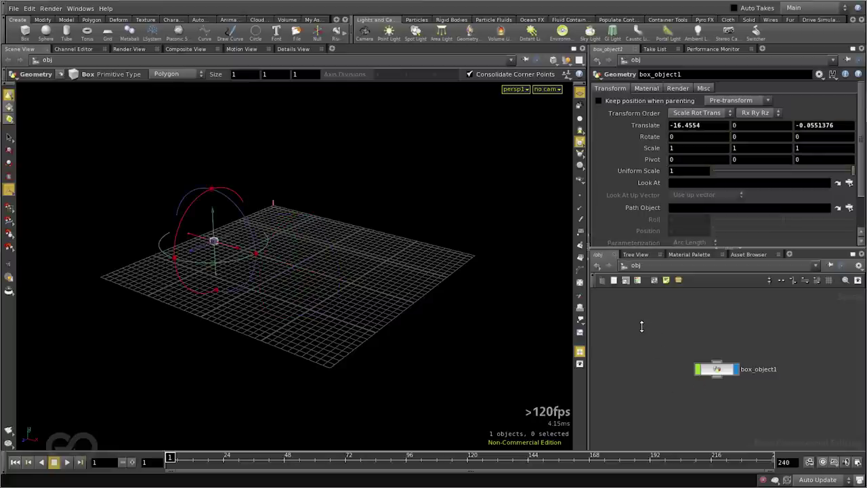
key("Tab")
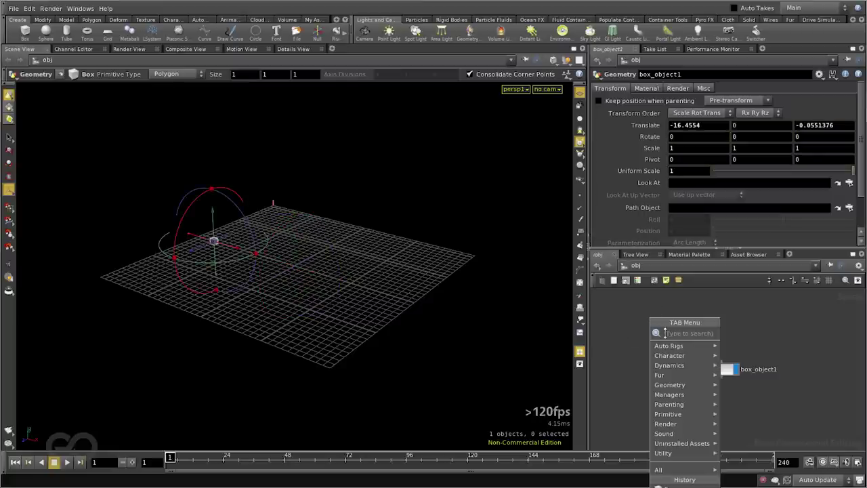
mouse_move(677, 414)
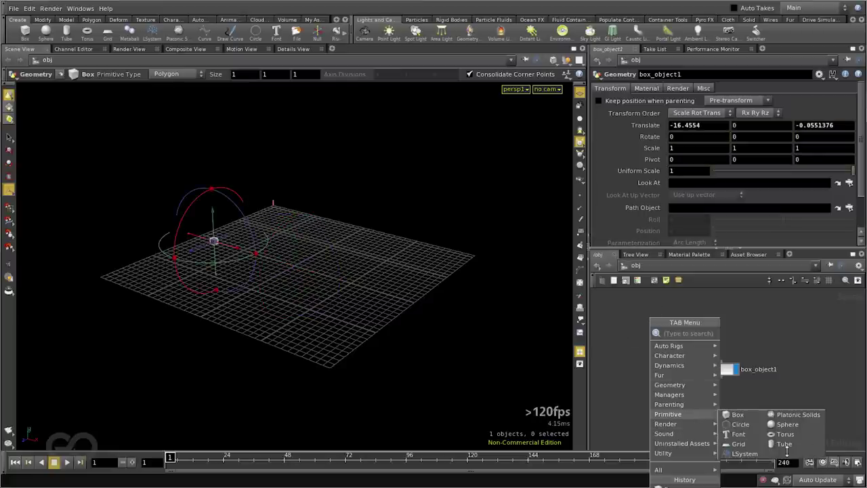
mouse_move(688, 346)
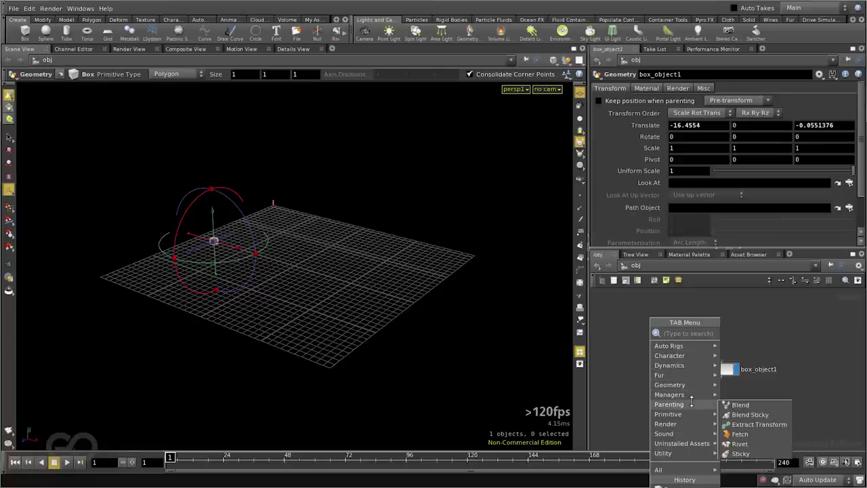
- Turn off the display flag of box_object1 and move the hidden box along Z to about -6.1
scroll(720, 372, "up", 5)
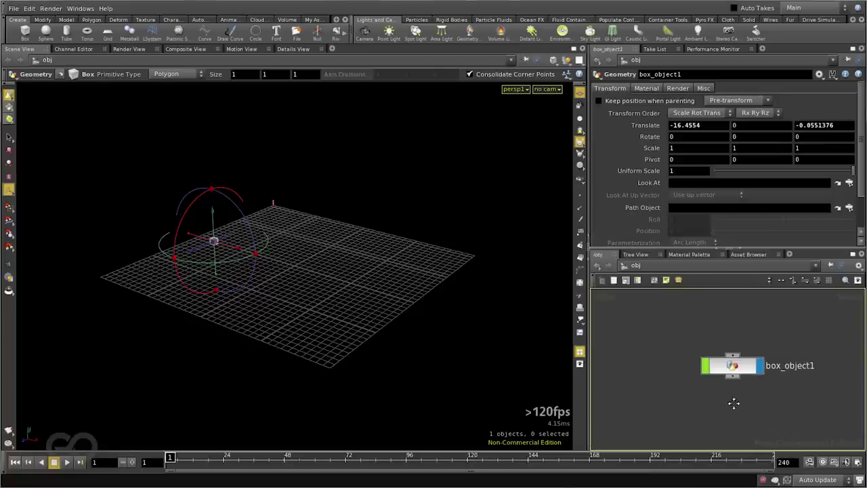
scroll(779, 400, "up", 3)
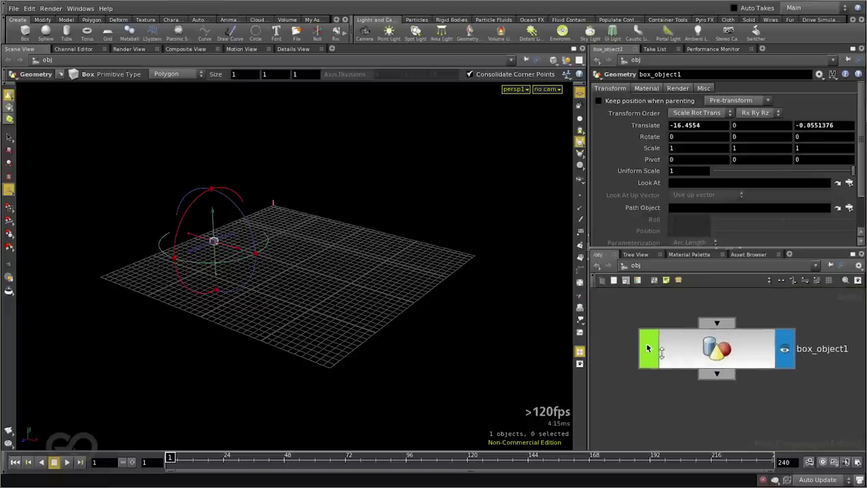
left_click_drag(647, 344, 644, 363)
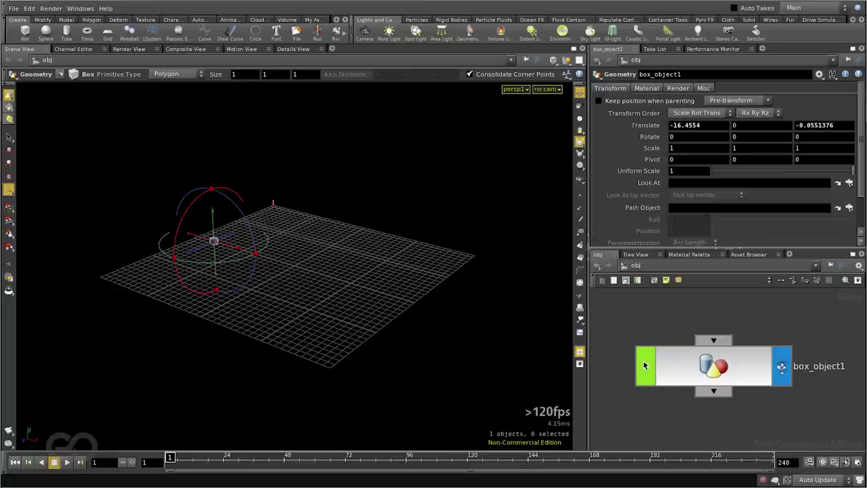
key("Escape")
left_click_drag(264, 317, 135, 339)
right_click_drag(135, 338, 334, 354)
left_click_drag(334, 354, 298, 284)
key("Return")
left_click(780, 367)
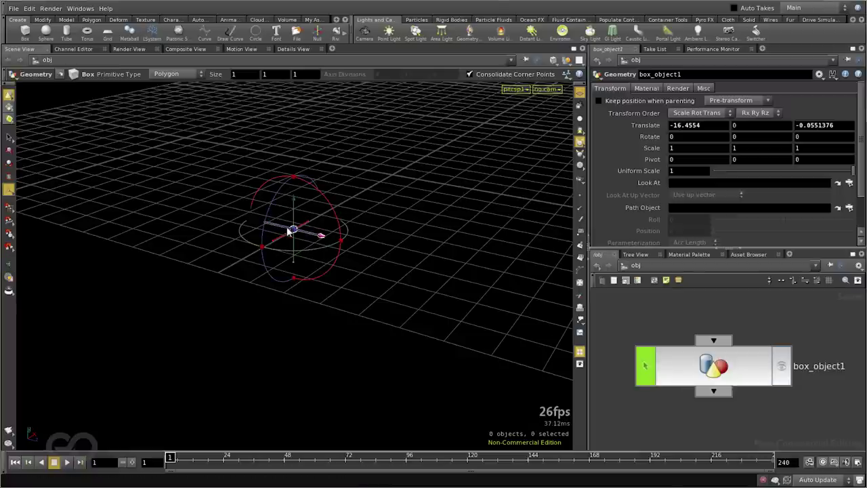
left_click_drag(321, 239, 165, 183)
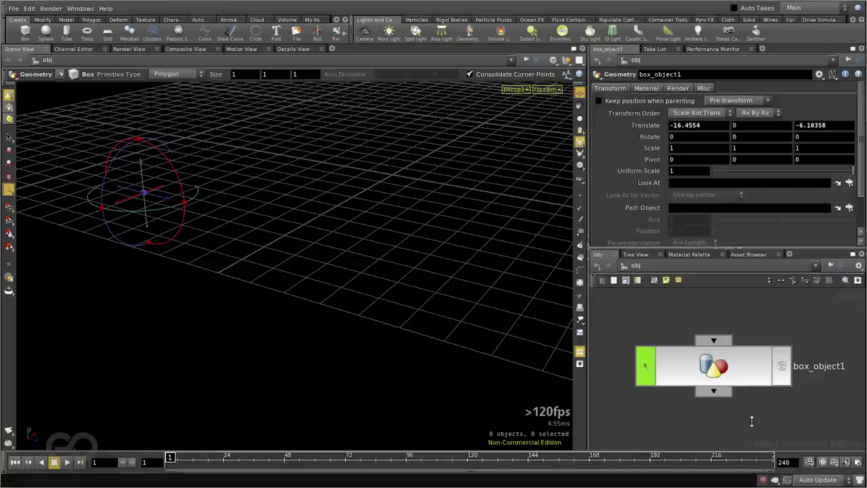
- Turn the display flag of box_object1 back on and its selectable flag off
left_click(781, 365)
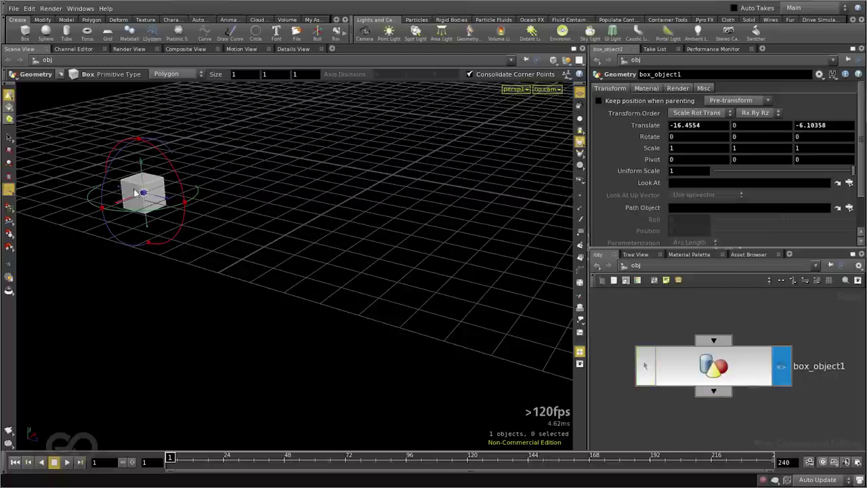
scroll(629, 316, "down", 3)
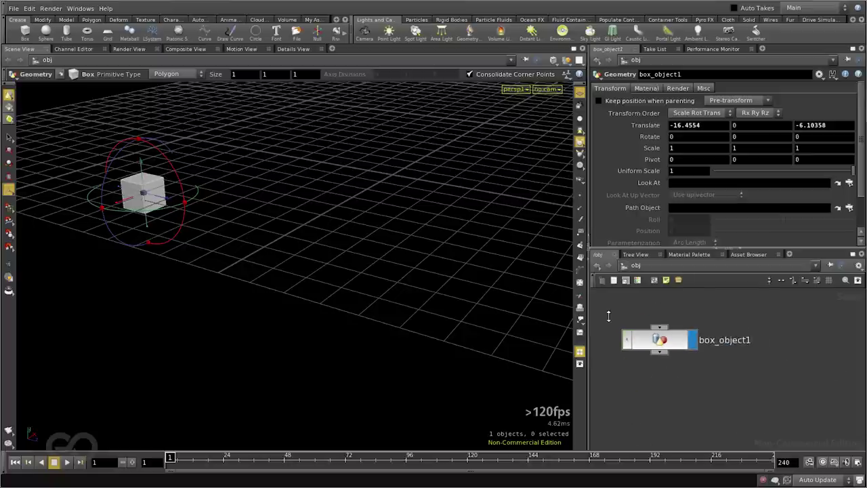
- Add a primitive Sphere node to the network, below box_object1
key("Tab")
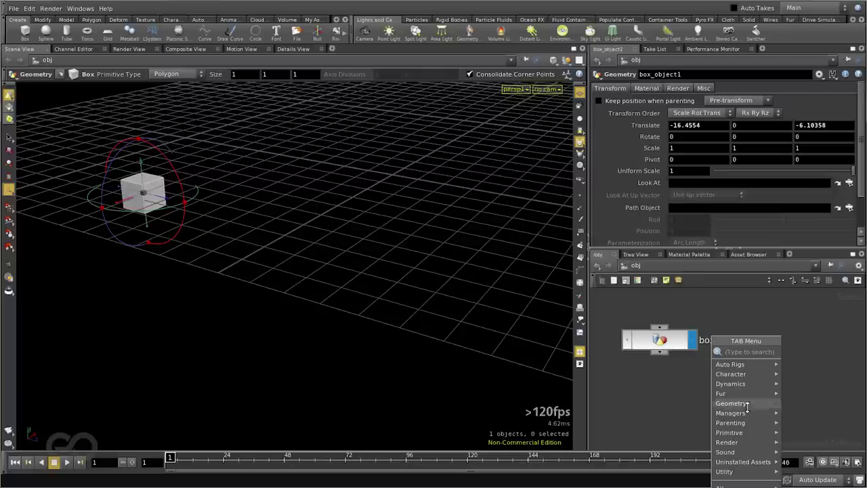
left_click(802, 435)
left_click(769, 405)
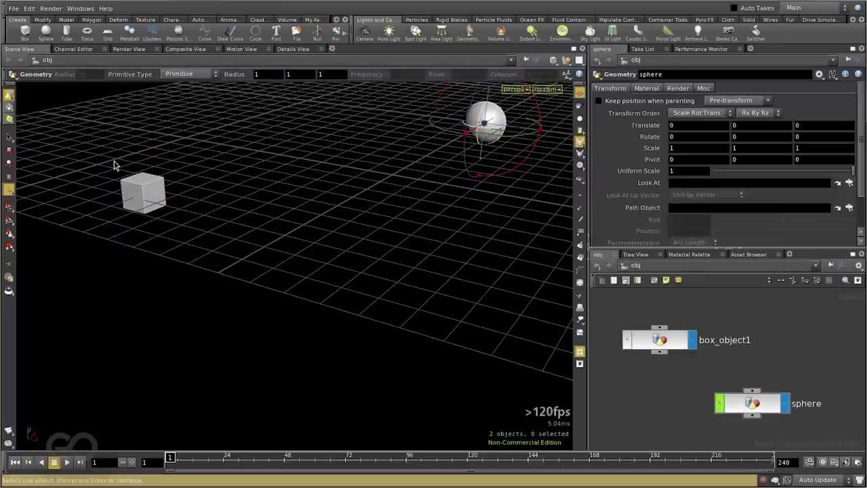
- Try to select the unselectable box in the viewport, select it through its node, and select the sphere in the viewport
left_click(128, 183)
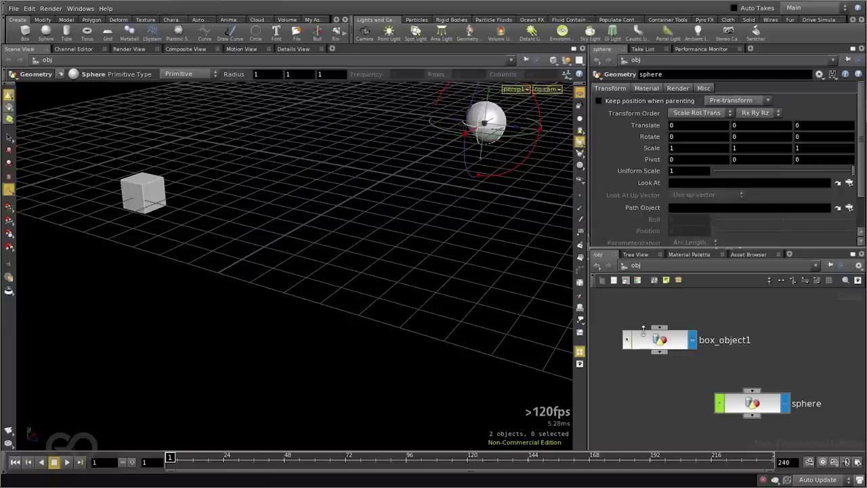
left_click(668, 340)
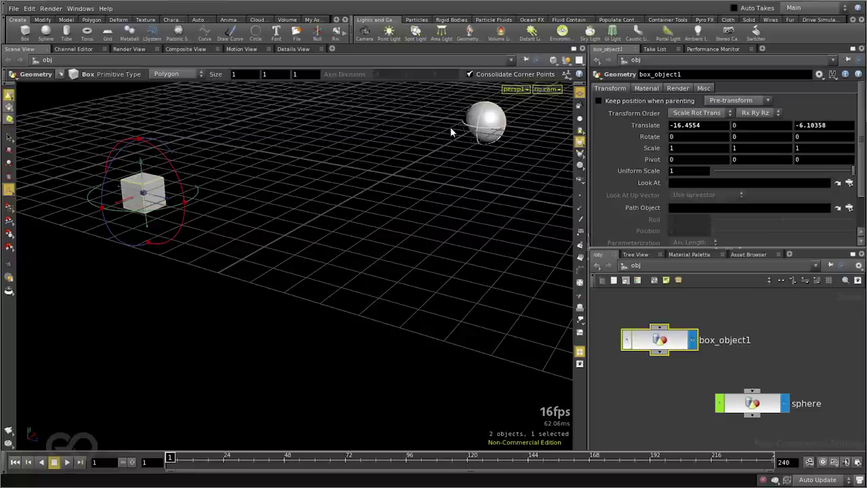
left_click(483, 124)
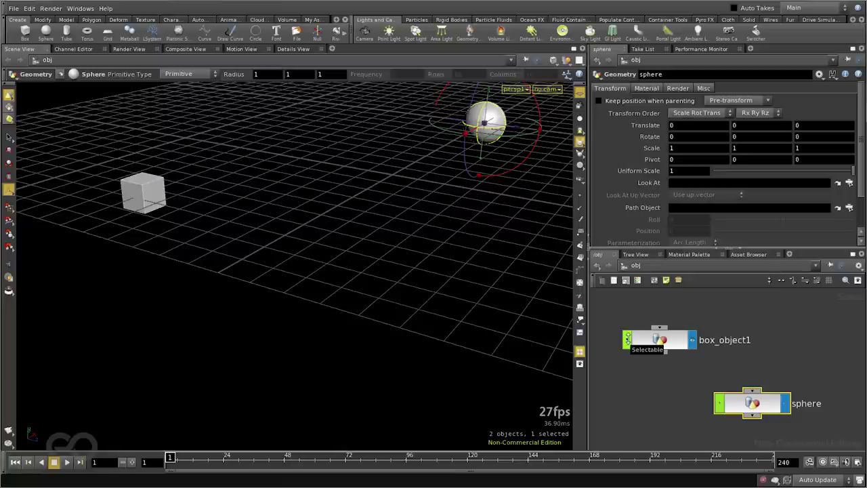
- Make box_object1 selectable again, and switch its display off and back on
left_click(691, 338)
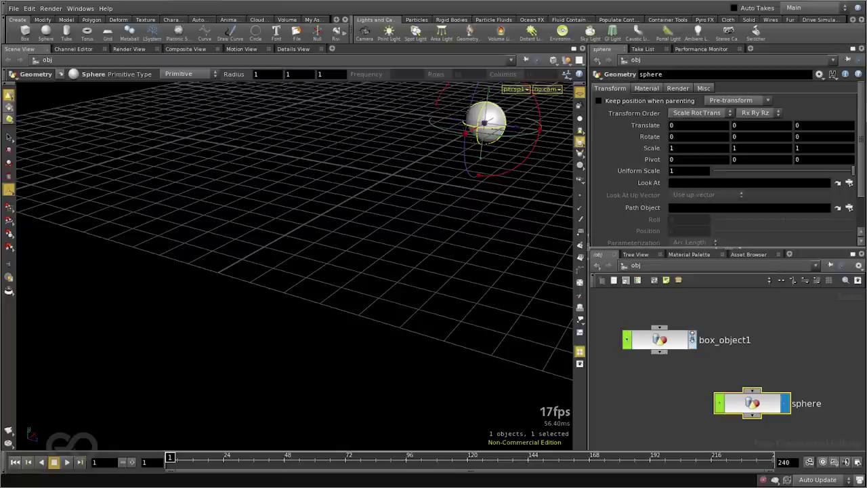
left_click(691, 339)
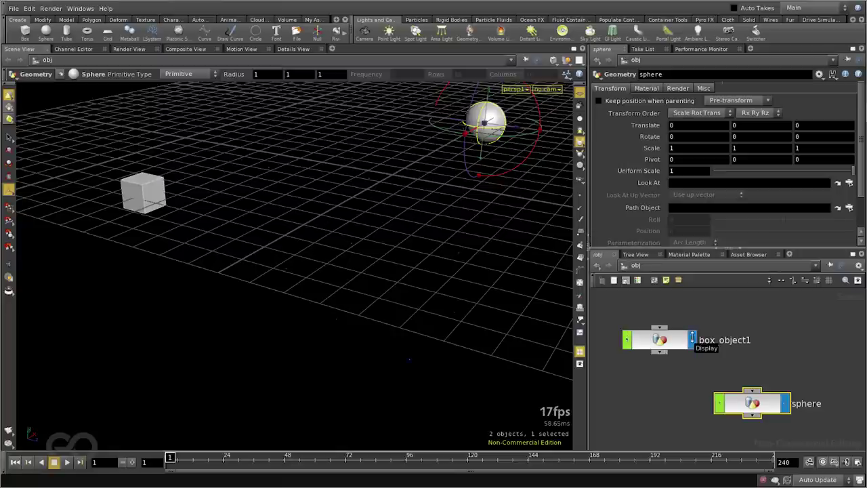